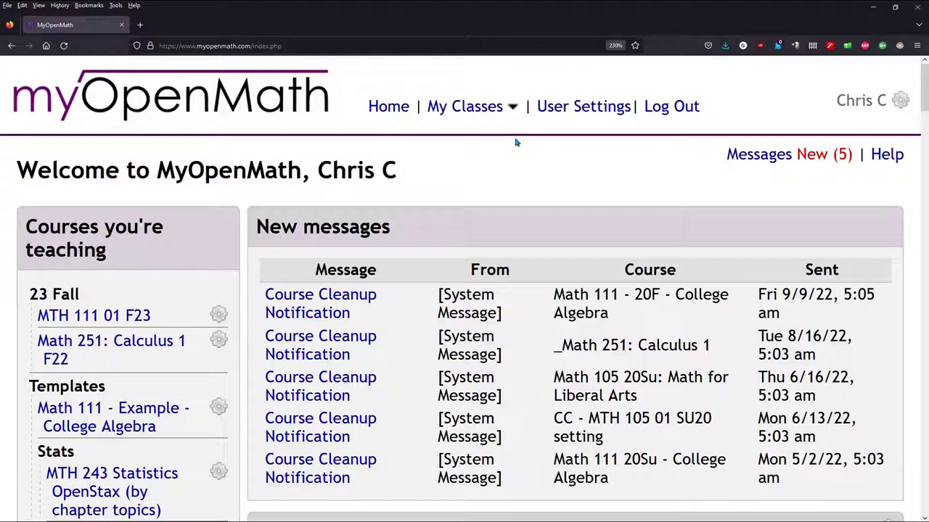
- Open the Add New Course page from the Courses you're teaching list
{"action": "scroll", "coordinate": [515, 143], "scroll_direction": "down", "scroll_amount": 10}
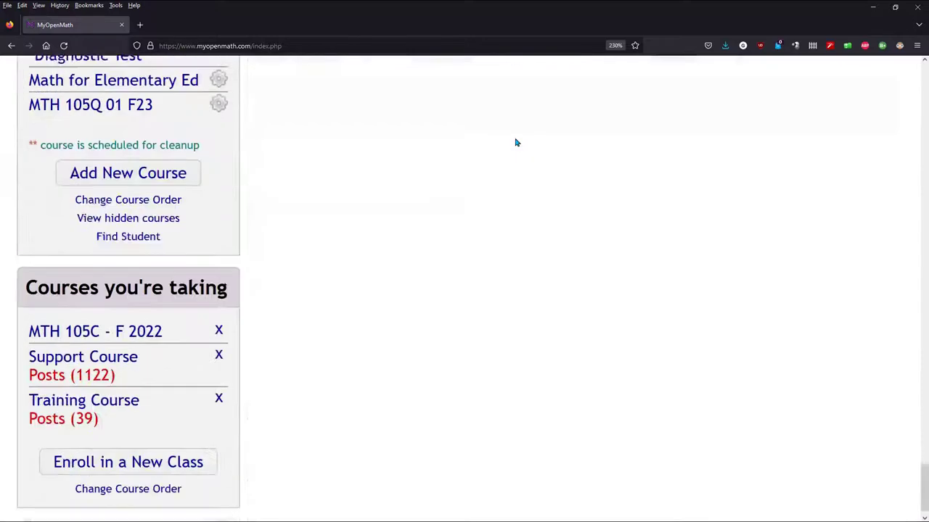
{"action": "left_click", "coordinate": [146, 159]}
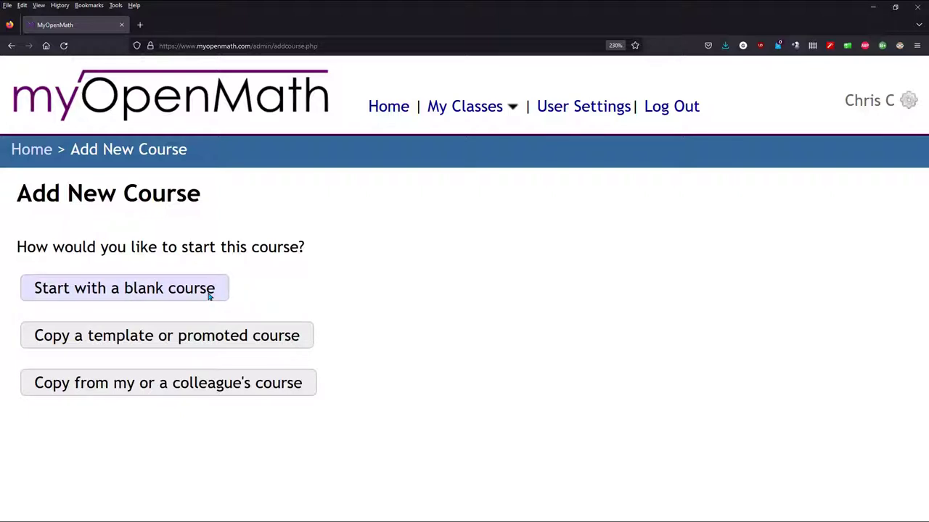
{"action": "left_click", "coordinate": [119, 335]}
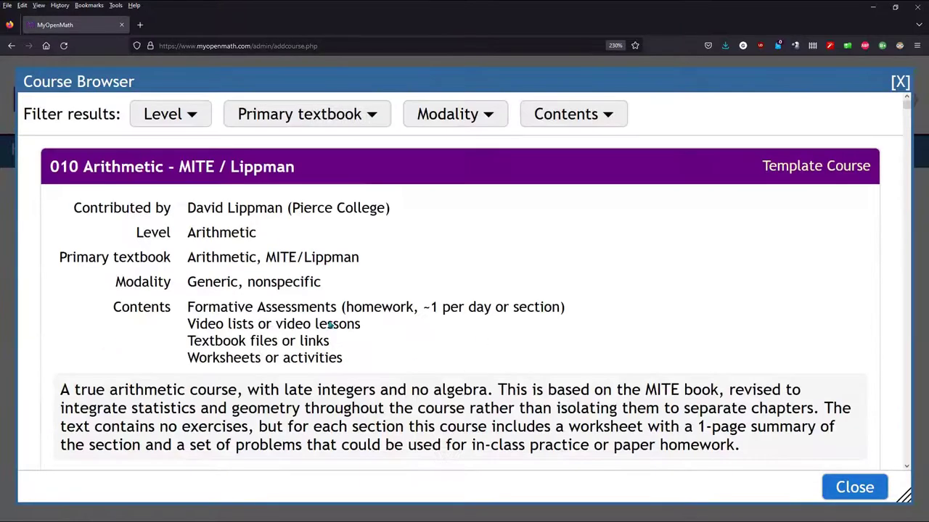
{"action": "left_click", "coordinate": [300, 116]}
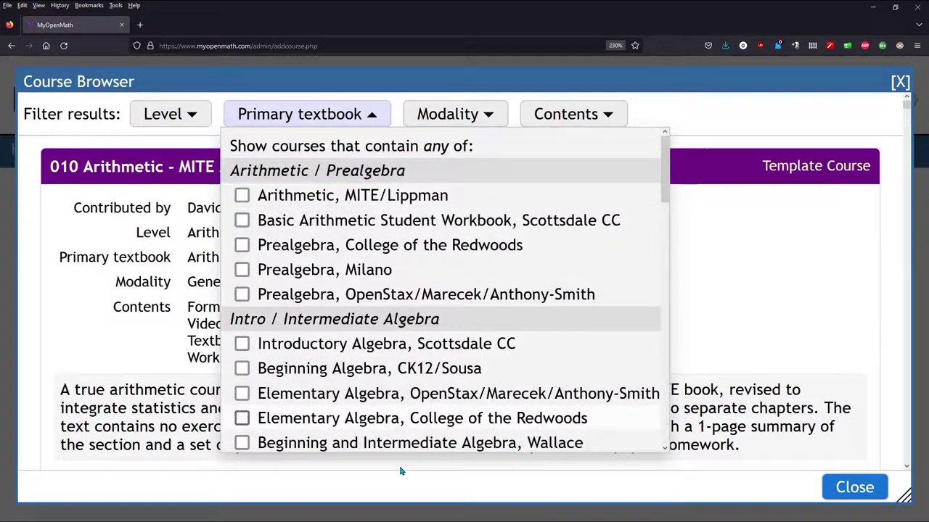
{"action": "scroll", "coordinate": [580, 341], "scroll_direction": "down", "scroll_amount": 10}
{"action": "left_click", "coordinate": [754, 304]}
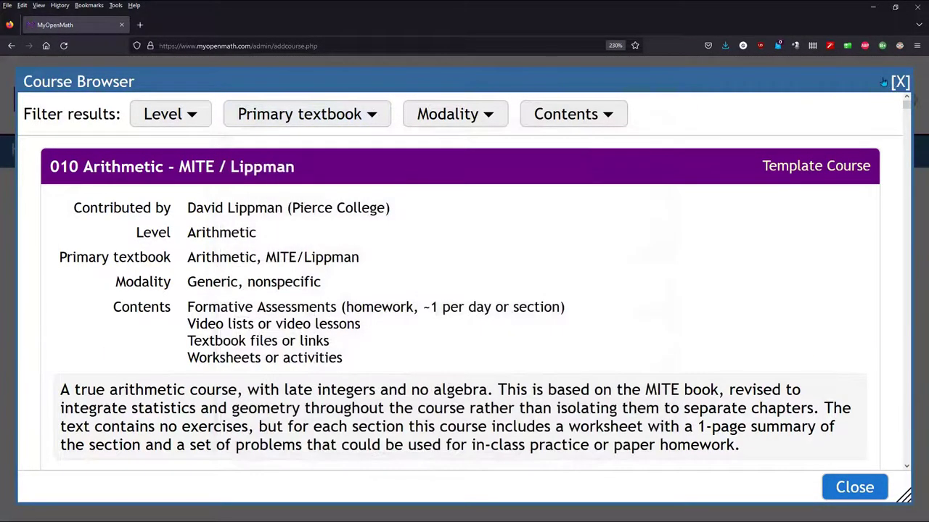
{"action": "left_click", "coordinate": [898, 82]}
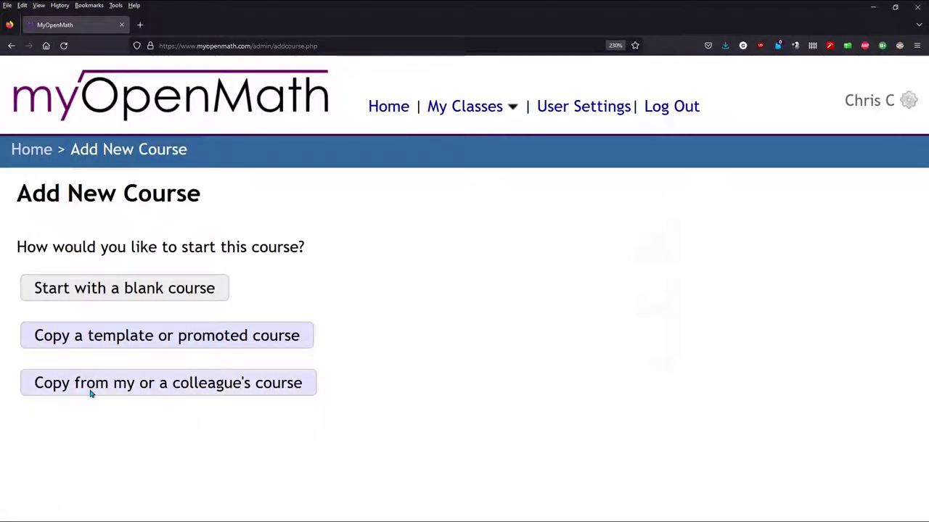
- Choose to copy a course and look up course ID 162355, finding MTH 111 01 F23
{"action": "left_click", "coordinate": [294, 388]}
{"action": "scroll", "coordinate": [406, 370], "scroll_direction": "down", "scroll_amount": 1}
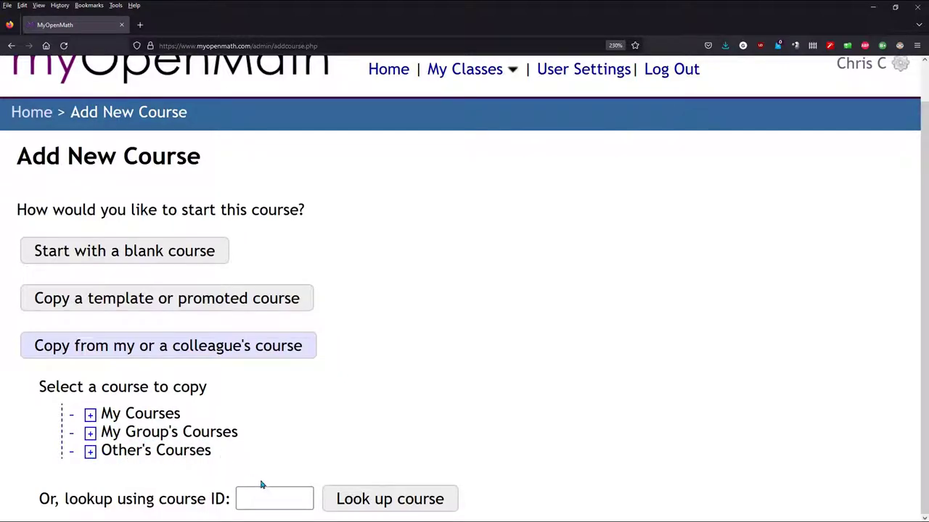
{"action": "left_click", "coordinate": [277, 498]}
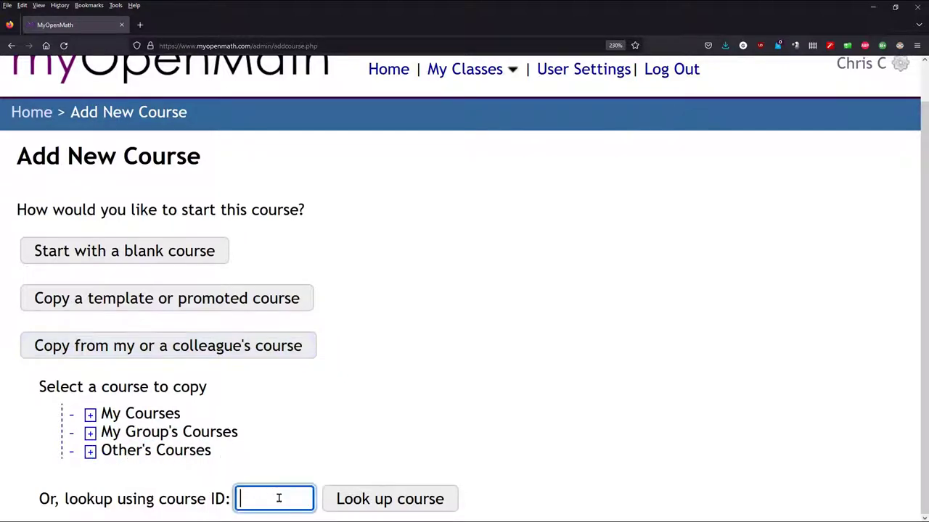
{"action": "type", "text": "162355"}
{"action": "left_click", "coordinate": [384, 415]}
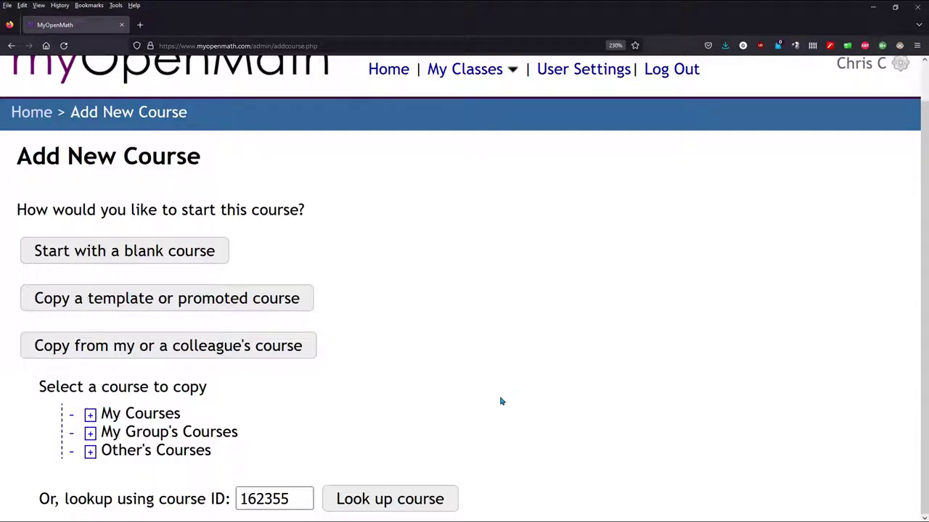
{"action": "double_click", "coordinate": [291, 501]}
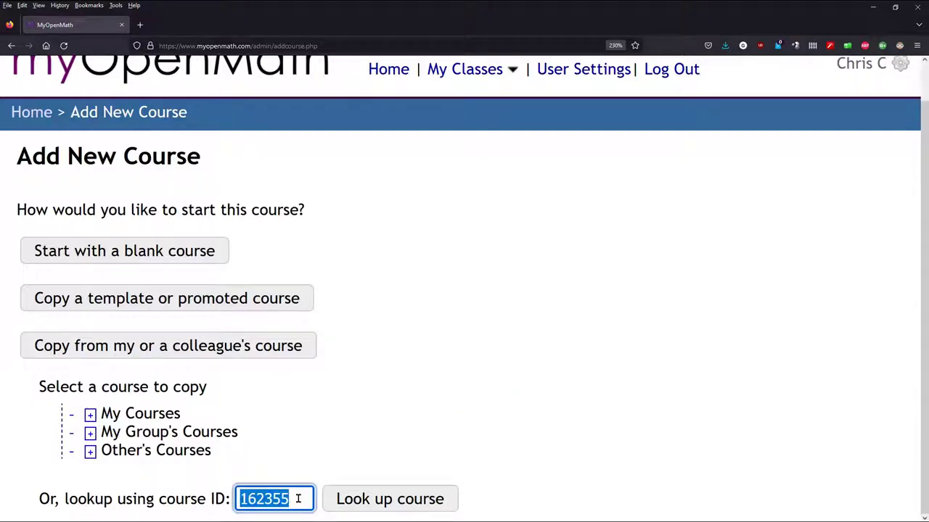
{"action": "left_click", "coordinate": [389, 500]}
{"action": "scroll", "coordinate": [556, 459], "scroll_direction": "down", "scroll_amount": 1}
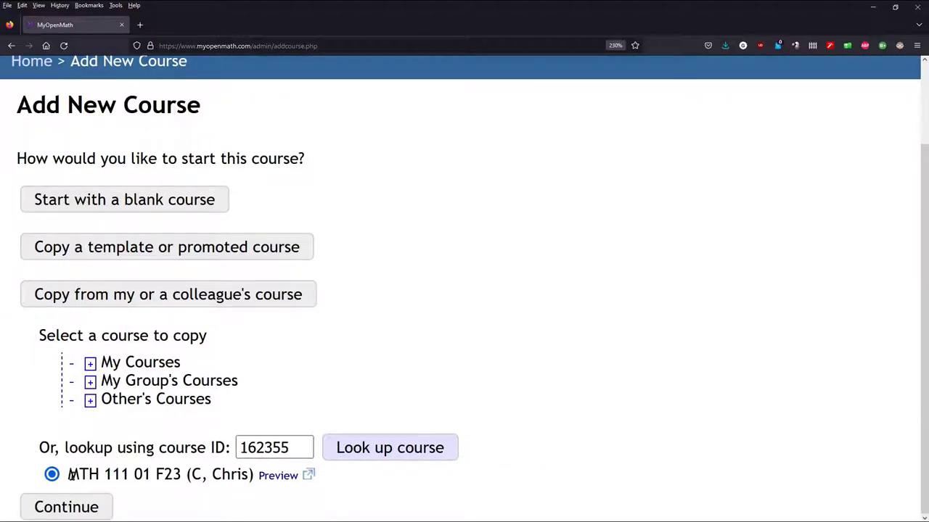
{"action": "left_click_drag", "start_coordinate": [71, 475], "coordinate": [259, 475]}
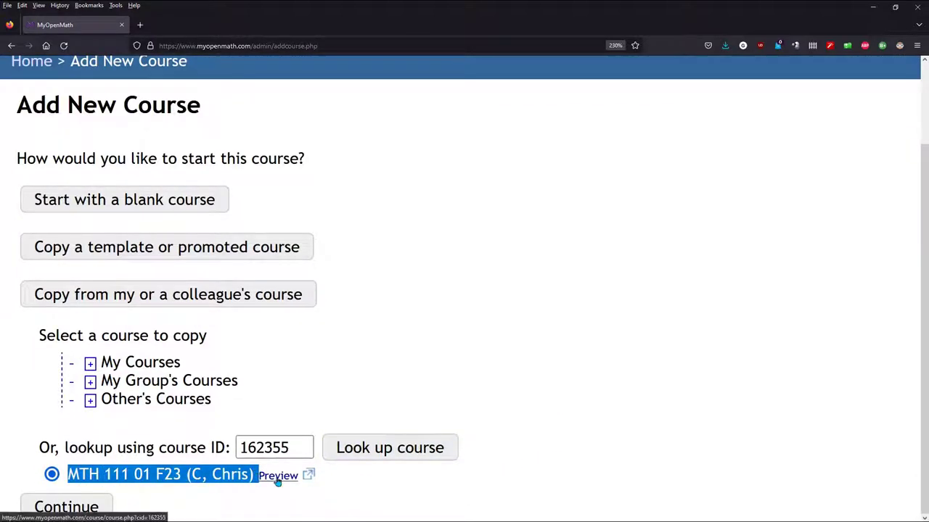
- Continue with MTH 111 01 F23 and rename the new course to MTH 111 01 W23
{"action": "left_click", "coordinate": [71, 508]}
{"action": "left_click", "coordinate": [338, 309]}
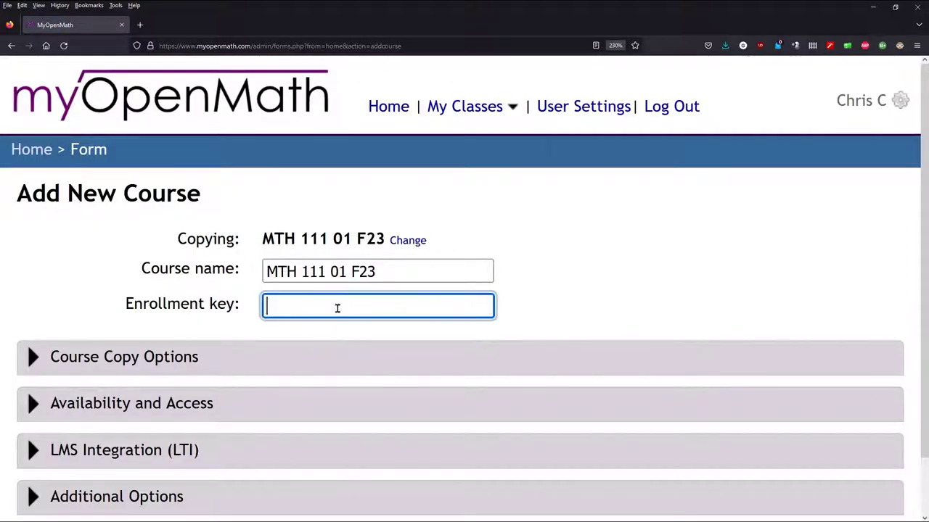
{"action": "left_click_drag", "start_coordinate": [383, 269], "coordinate": [159, 269]}
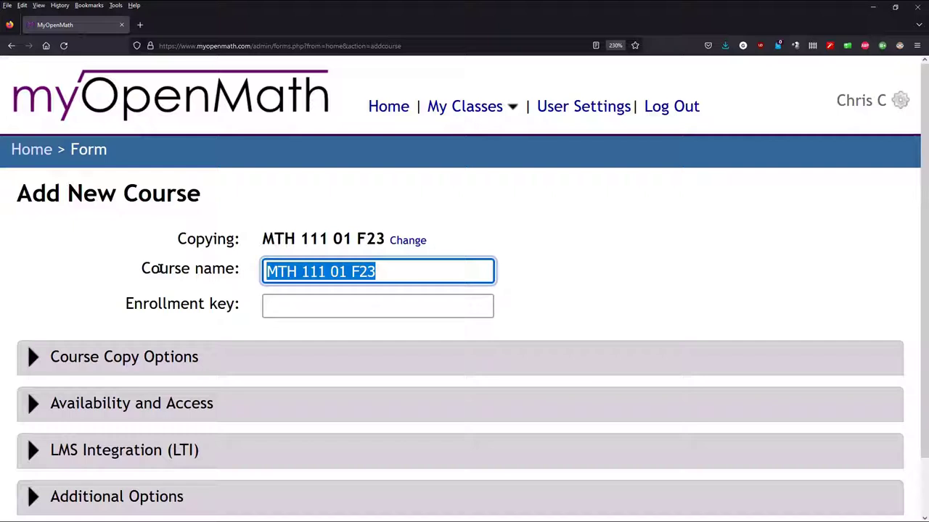
{"action": "left_click", "coordinate": [352, 271]}
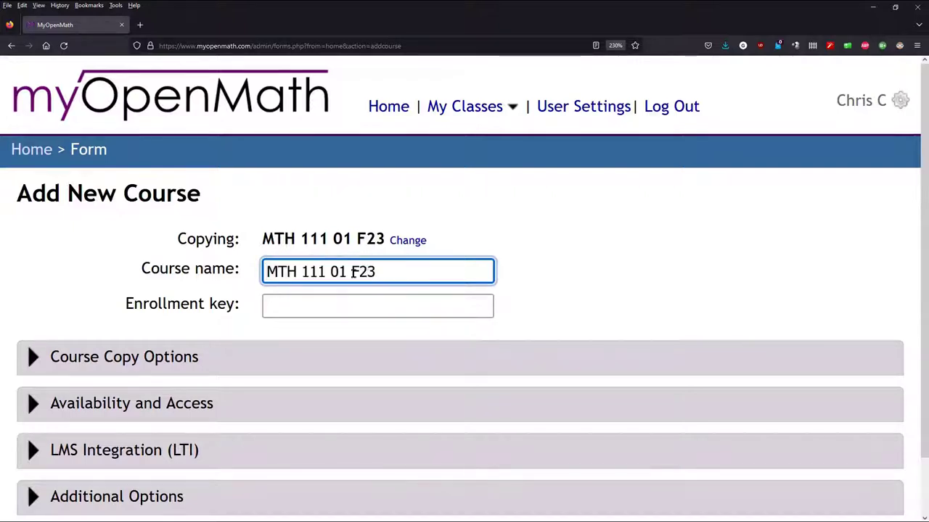
{"action": "left_click_drag", "start_coordinate": [351, 272], "coordinate": [360, 272]}
{"action": "type", "text": "W"}
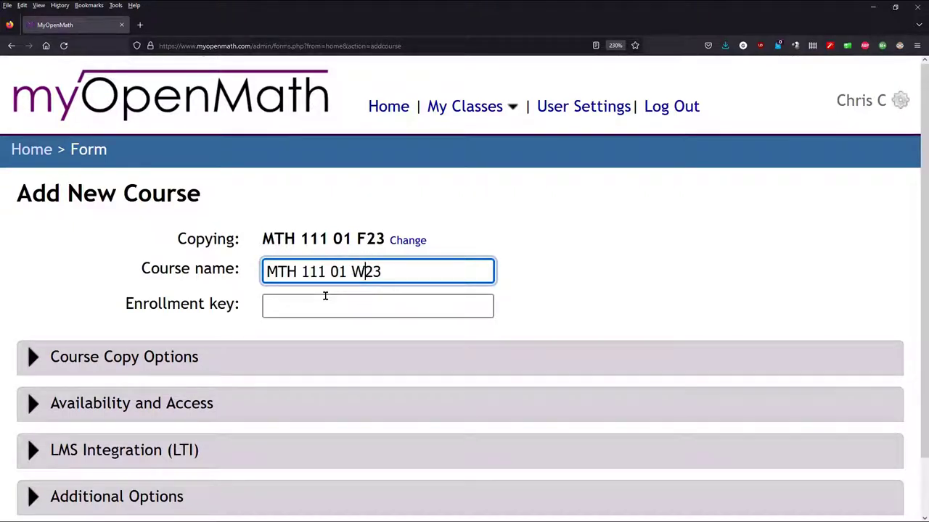
{"action": "left_click", "coordinate": [425, 312]}
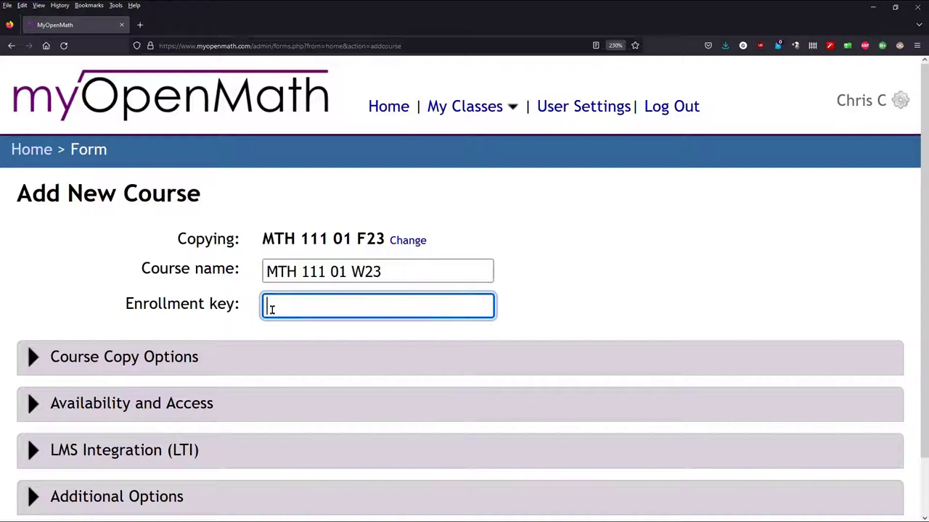
{"action": "scroll", "coordinate": [285, 310], "scroll_direction": "down", "scroll_amount": 1}
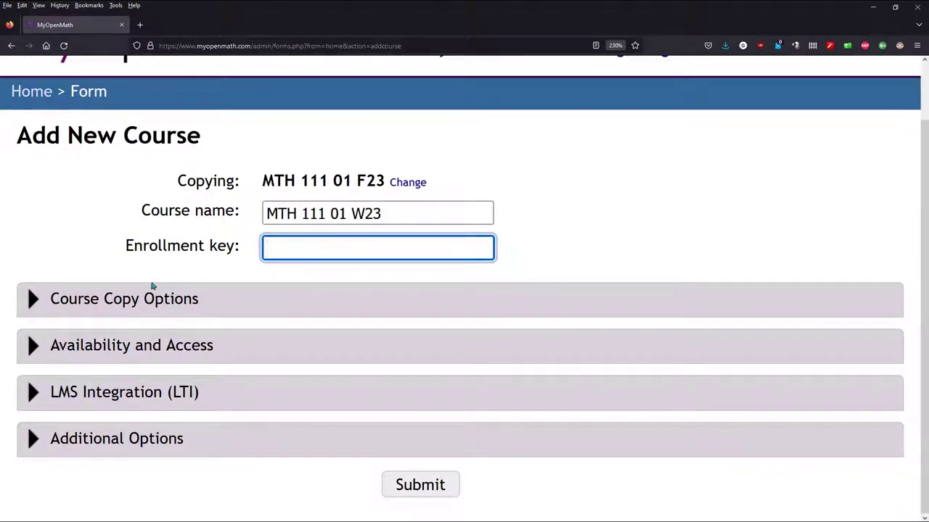
- Review the Course Copy Options for rubrics, outcomes and pinned forum posts, then expand Availability and Access
{"action": "left_click", "coordinate": [29, 303]}
{"action": "scroll", "coordinate": [102, 248], "scroll_direction": "down", "scroll_amount": 3}
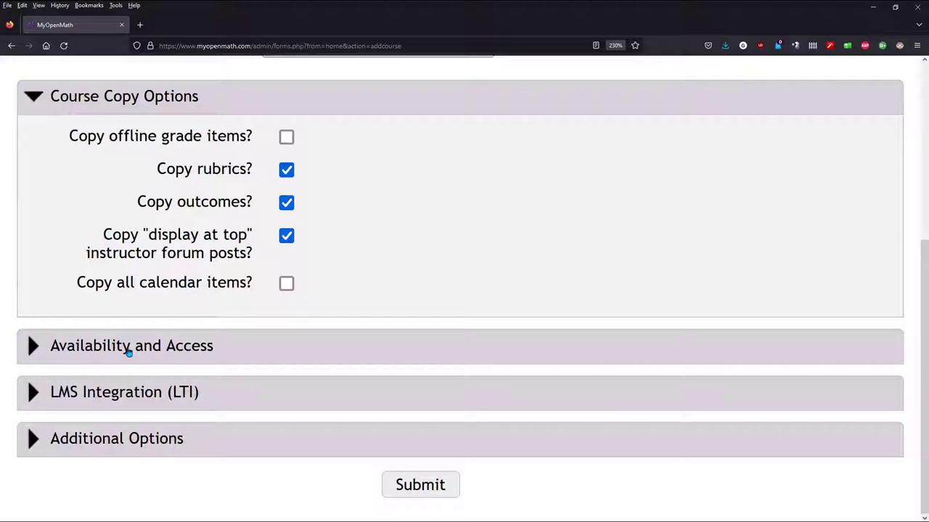
{"action": "left_click_drag", "start_coordinate": [159, 169], "coordinate": [253, 178]}
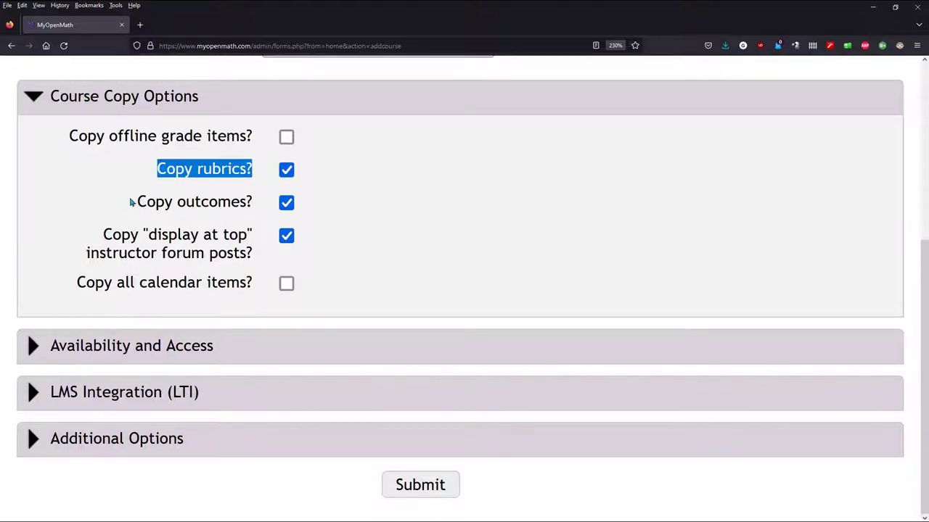
{"action": "left_click_drag", "start_coordinate": [137, 205], "coordinate": [252, 211]}
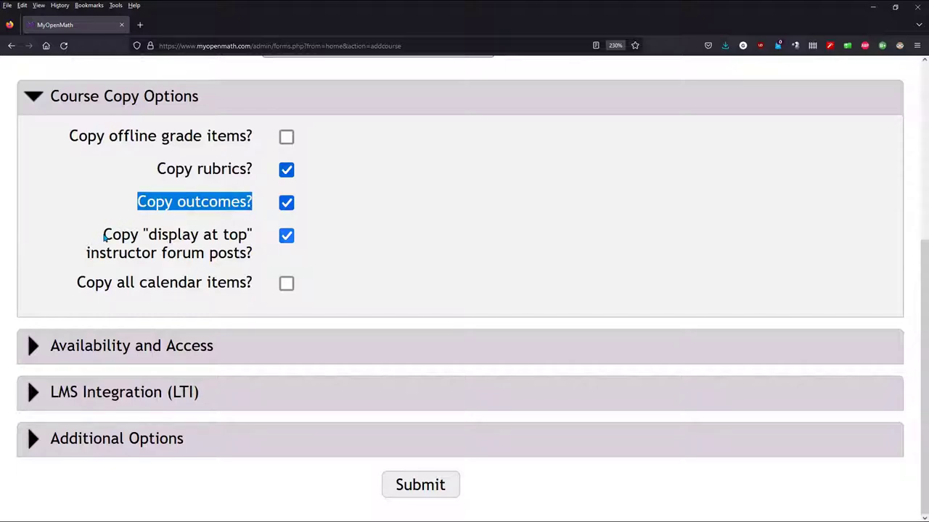
{"action": "left_click_drag", "start_coordinate": [104, 235], "coordinate": [242, 252]}
{"action": "left_click", "coordinate": [29, 353]}
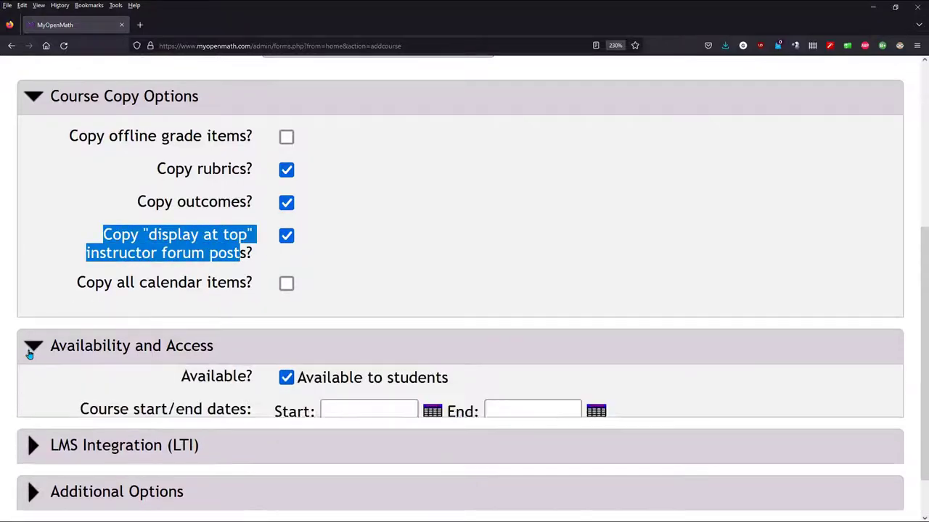
- Set the default start and end times to 8:00 am and 11:59 pm
{"action": "scroll", "coordinate": [29, 354], "scroll_direction": "down", "scroll_amount": 2}
{"action": "scroll", "coordinate": [29, 354], "scroll_direction": "down", "scroll_amount": 2}
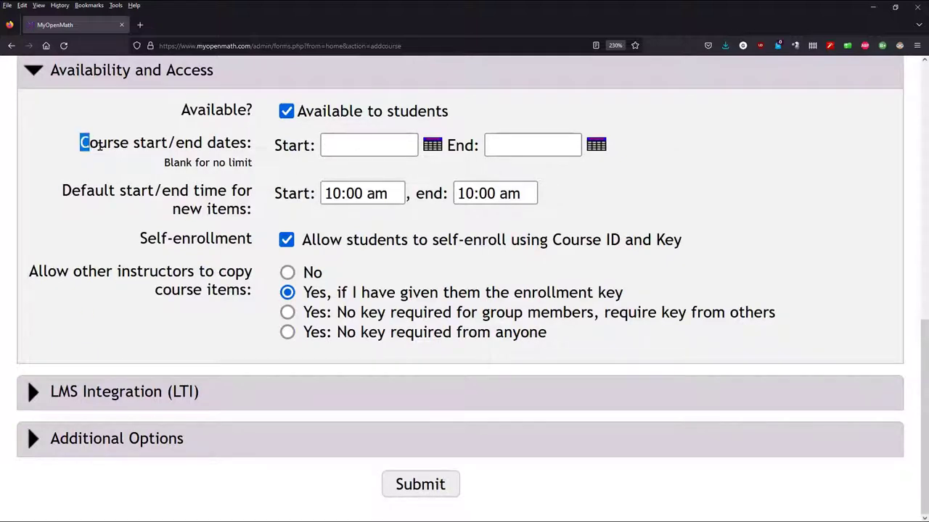
{"action": "left_click_drag", "start_coordinate": [80, 143], "coordinate": [251, 144]}
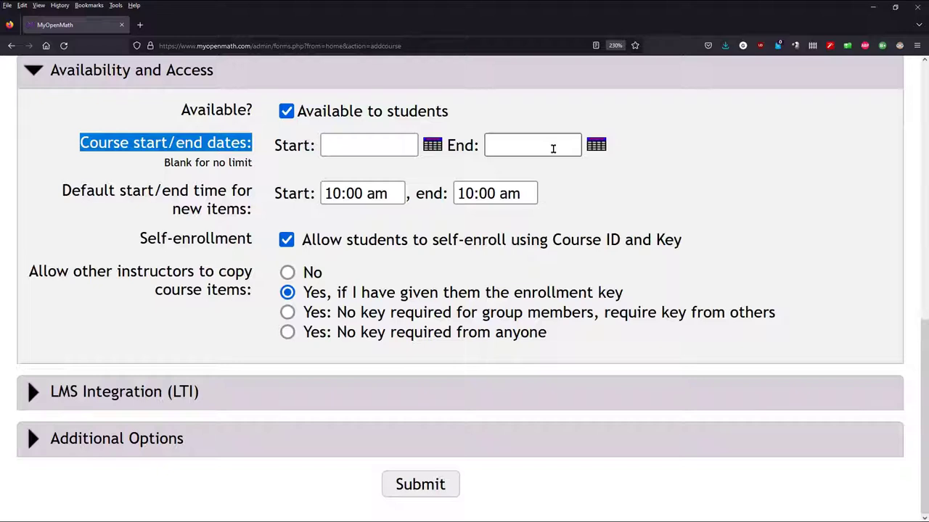
{"action": "left_click_drag", "start_coordinate": [62, 191], "coordinate": [257, 215]}
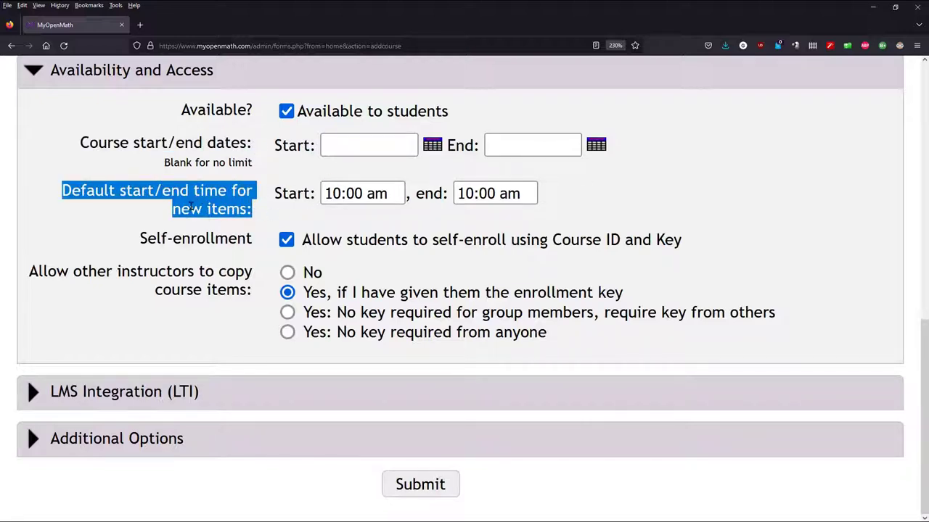
{"action": "double_click", "coordinate": [336, 192]}
{"action": "type", "text": "8"}
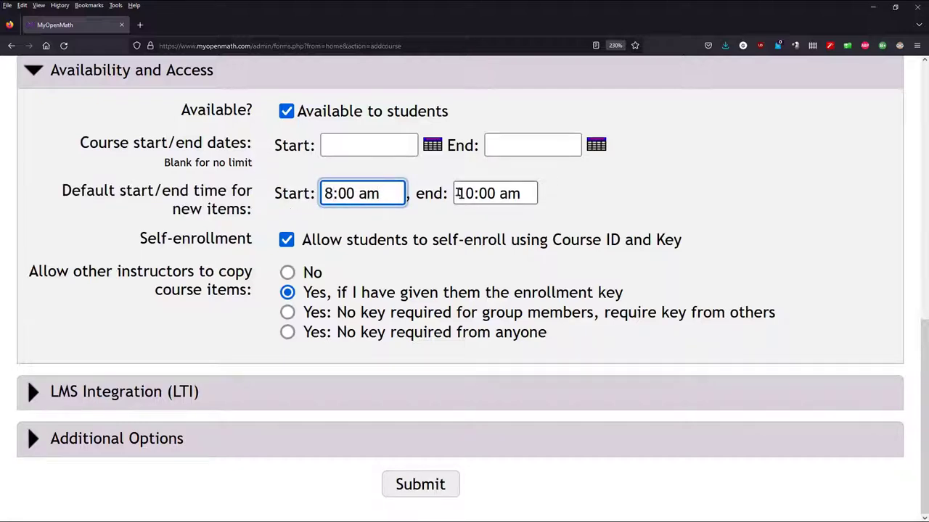
{"action": "left_click_drag", "start_coordinate": [457, 193], "coordinate": [528, 193]}
{"action": "type", "text": "11:59 pm"}
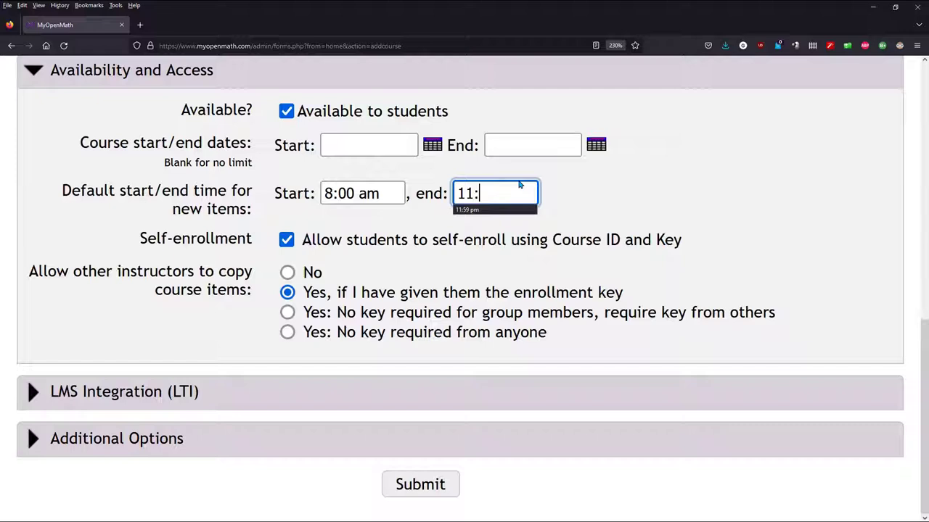
{"action": "left_click", "coordinate": [648, 215]}
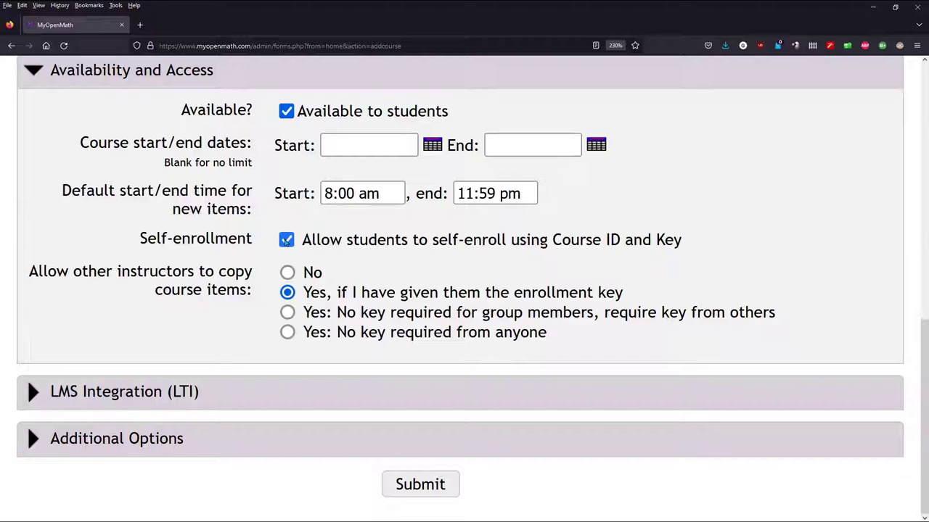
- Turn off student self-enrollment for the course
{"action": "left_click", "coordinate": [286, 241]}
{"action": "left_click", "coordinate": [289, 243]}
{"action": "left_click_drag", "start_coordinate": [419, 242], "coordinate": [719, 247]}
{"action": "scroll", "coordinate": [719, 247], "scroll_direction": "up", "scroll_amount": 15}
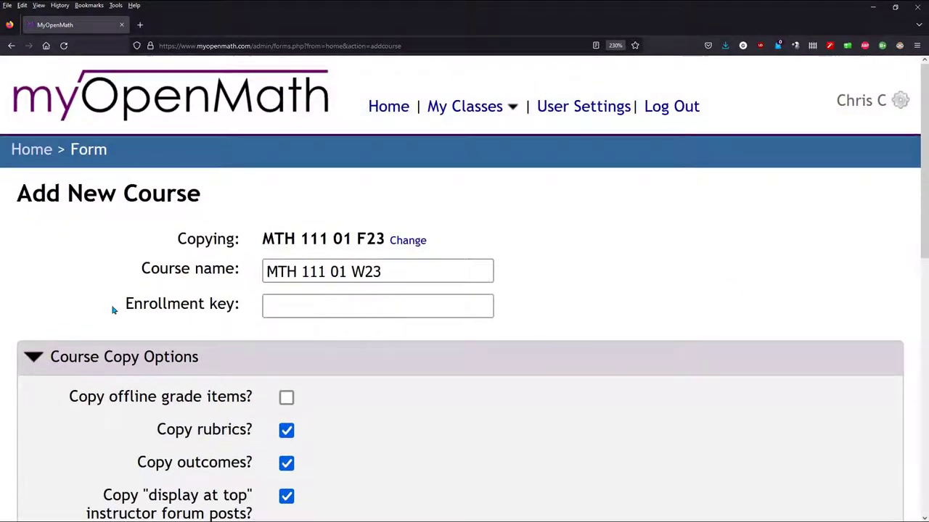
{"action": "left_click_drag", "start_coordinate": [114, 307], "coordinate": [314, 309]}
{"action": "left_click", "coordinate": [345, 303]}
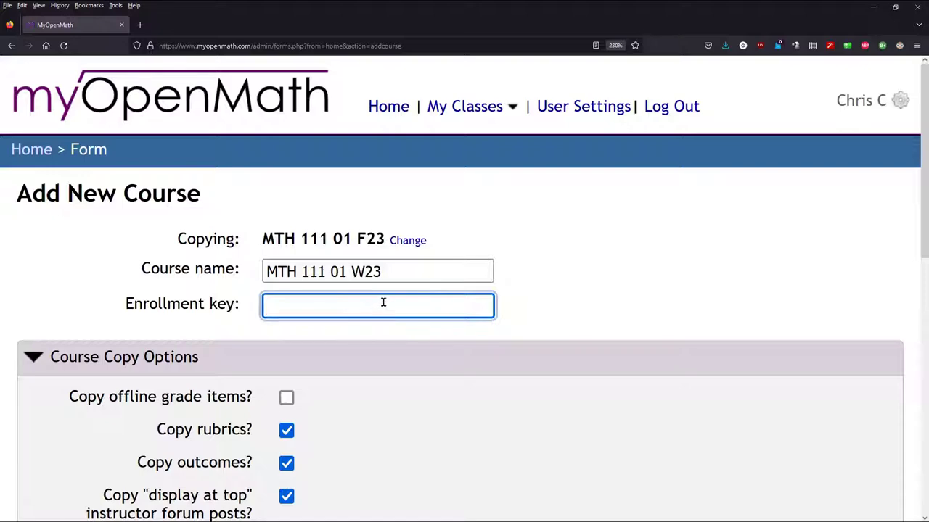
{"action": "scroll", "coordinate": [589, 291], "scroll_direction": "down", "scroll_amount": 3}
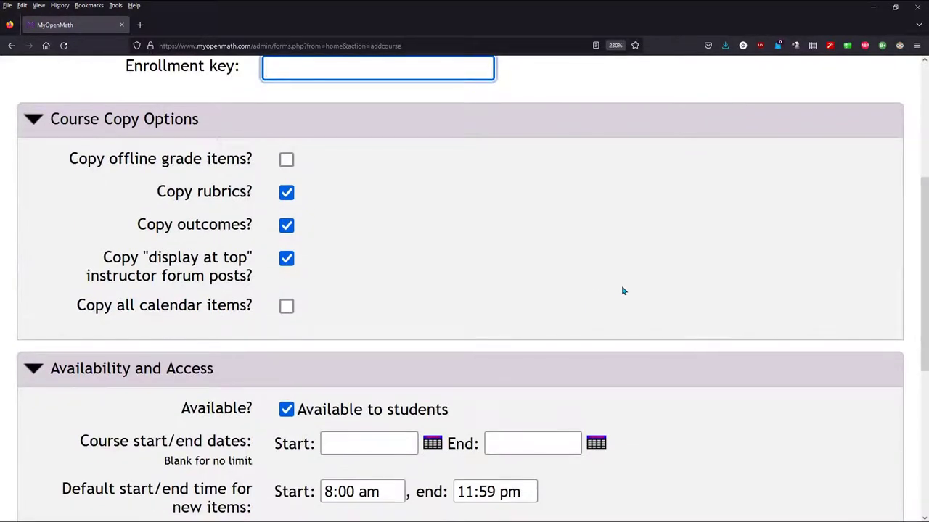
{"action": "scroll", "coordinate": [619, 291], "scroll_direction": "down", "scroll_amount": 4}
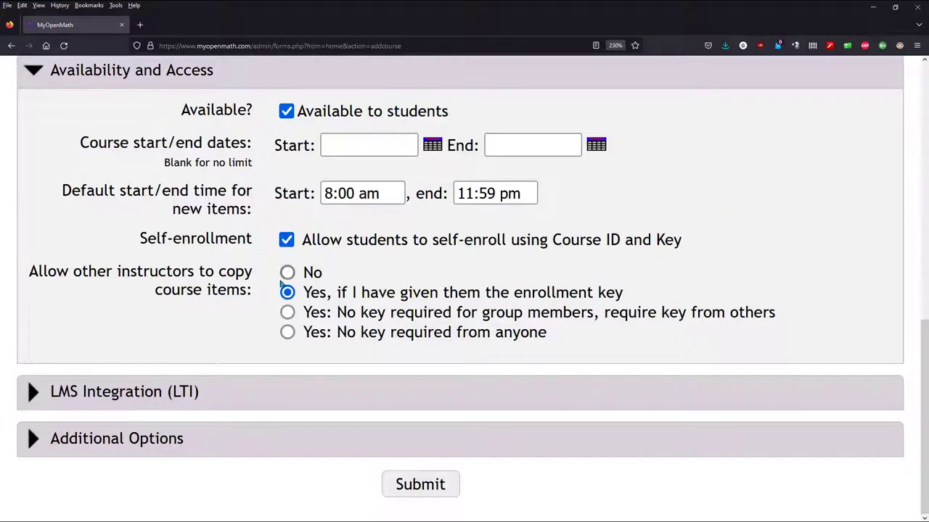
{"action": "left_click_drag", "start_coordinate": [135, 251], "coordinate": [258, 248]}
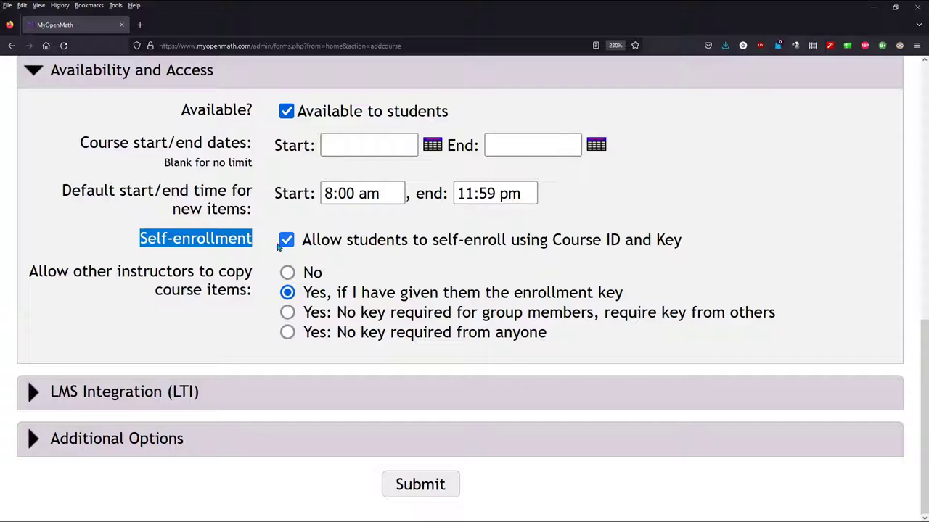
{"action": "left_click", "coordinate": [285, 245]}
{"action": "left_click", "coordinate": [27, 272]}
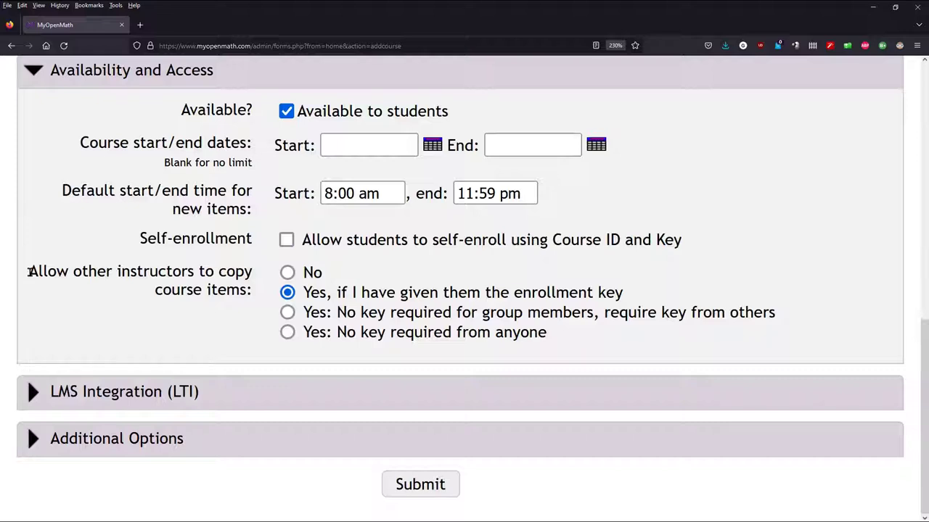
- Allow other instructors to copy course items only with the enrollment key
{"action": "left_click_drag", "start_coordinate": [28, 272], "coordinate": [265, 294]}
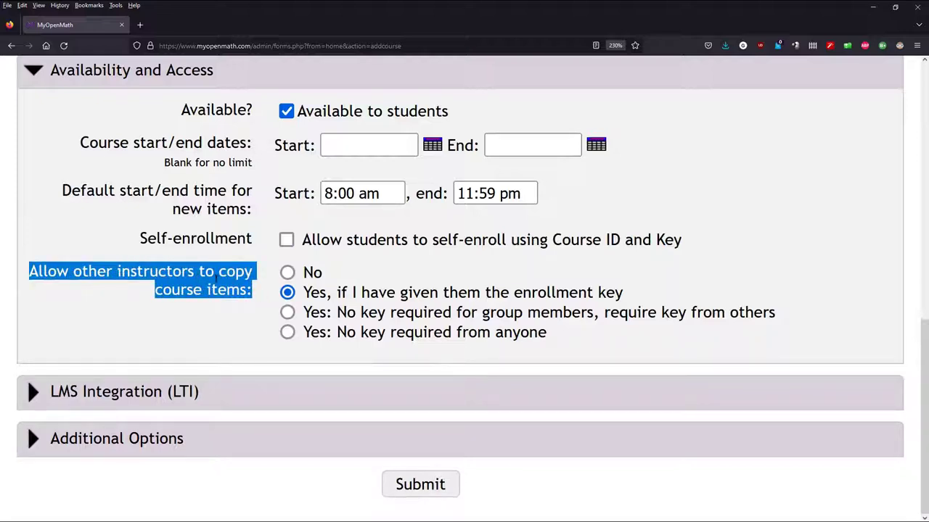
{"action": "left_click", "coordinate": [288, 333]}
{"action": "left_click_drag", "start_coordinate": [302, 331], "coordinate": [573, 353]}
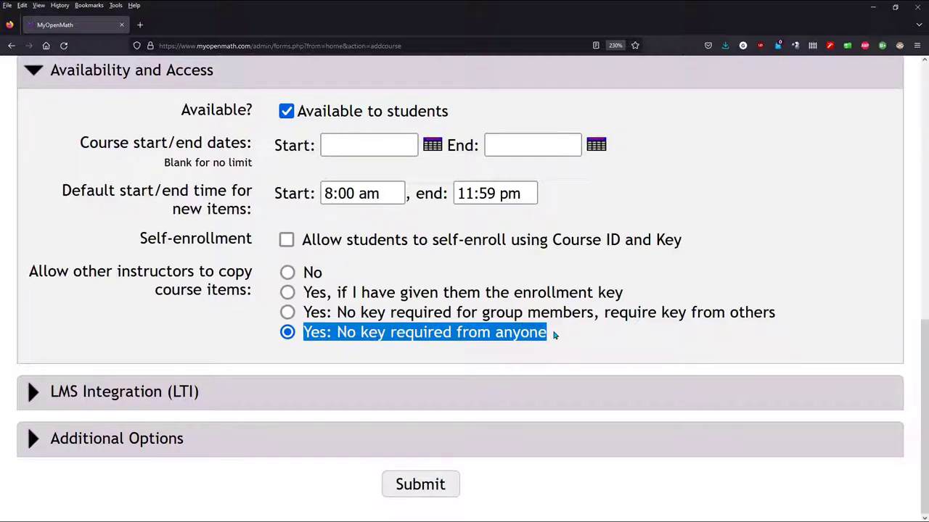
{"action": "left_click", "coordinate": [560, 337]}
{"action": "left_click_drag", "start_coordinate": [560, 337], "coordinate": [302, 332]}
{"action": "left_click", "coordinate": [287, 274]}
{"action": "left_click", "coordinate": [287, 292]}
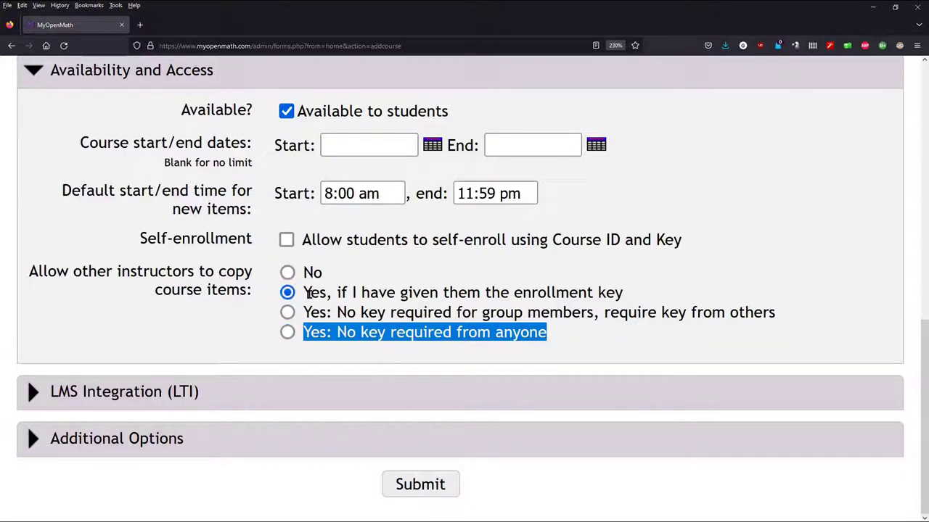
{"action": "left_click_drag", "start_coordinate": [310, 293], "coordinate": [651, 298]}
{"action": "left_click", "coordinate": [611, 293]}
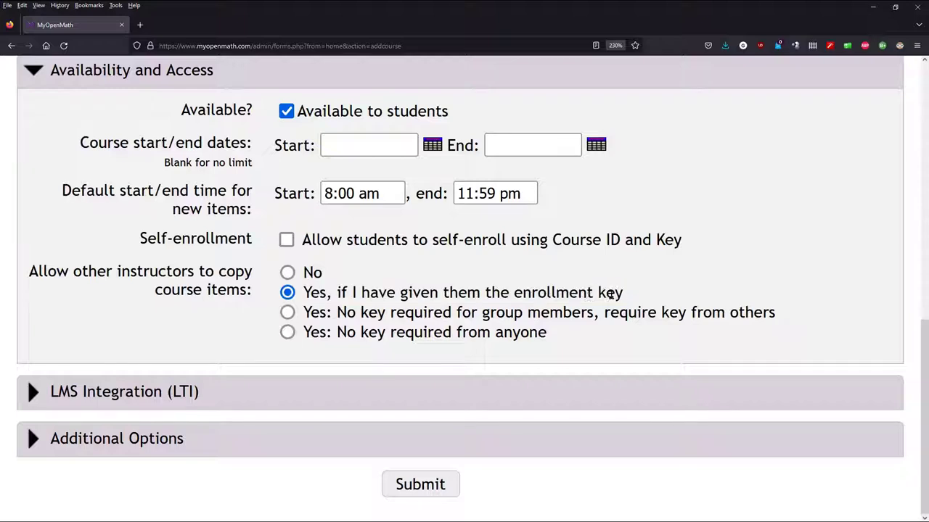
- Review the LMS Integration (LTI) settings, including the Canvas-only due date note
{"action": "left_click", "coordinate": [32, 397]}
{"action": "scroll", "coordinate": [66, 317], "scroll_direction": "down", "scroll_amount": 2}
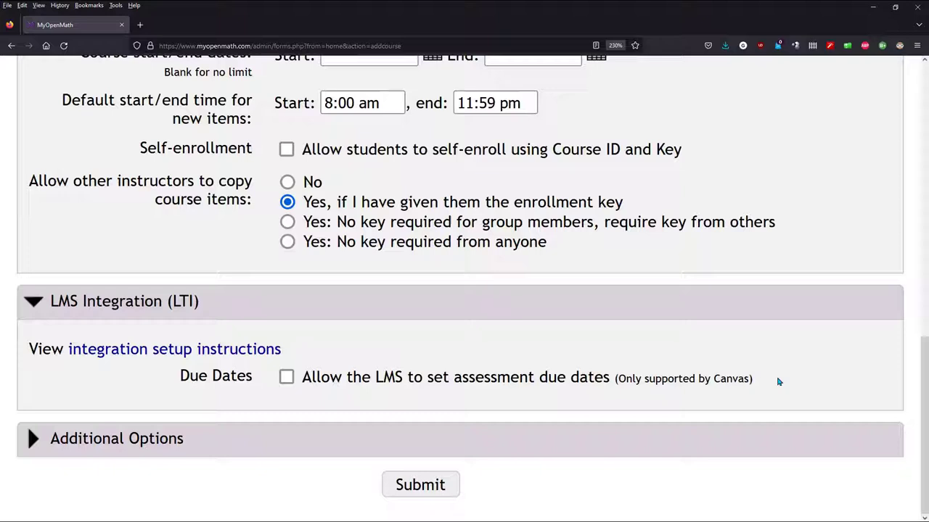
{"action": "left_click_drag", "start_coordinate": [754, 382], "coordinate": [617, 390]}
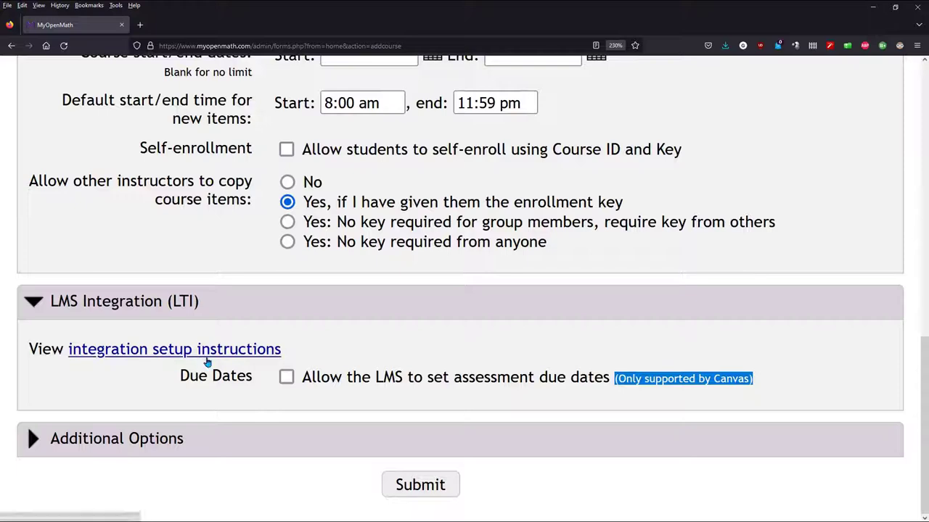
{"action": "left_click", "coordinate": [33, 308]}
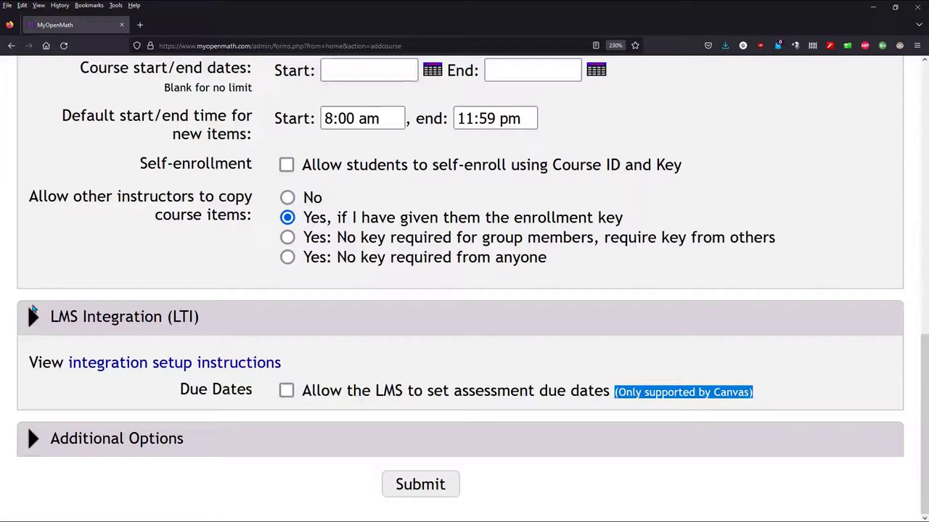
- Review Additional Options: 10 LatePasses, 72-hour extension, enrollment messages to teachers left off
{"action": "left_click", "coordinate": [45, 434]}
{"action": "scroll", "coordinate": [104, 312], "scroll_direction": "down", "scroll_amount": 4}
{"action": "scroll", "coordinate": [104, 312], "scroll_direction": "down", "scroll_amount": 1}
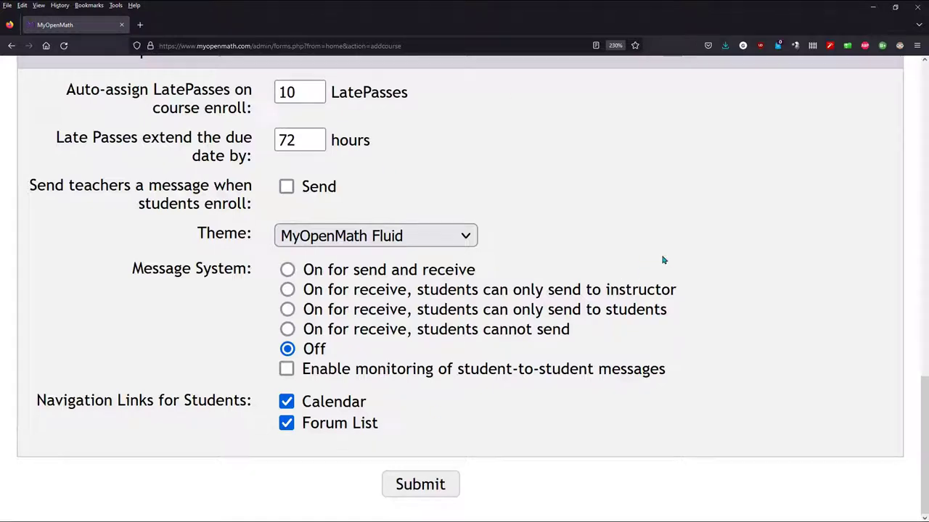
{"action": "left_click", "coordinate": [311, 92]}
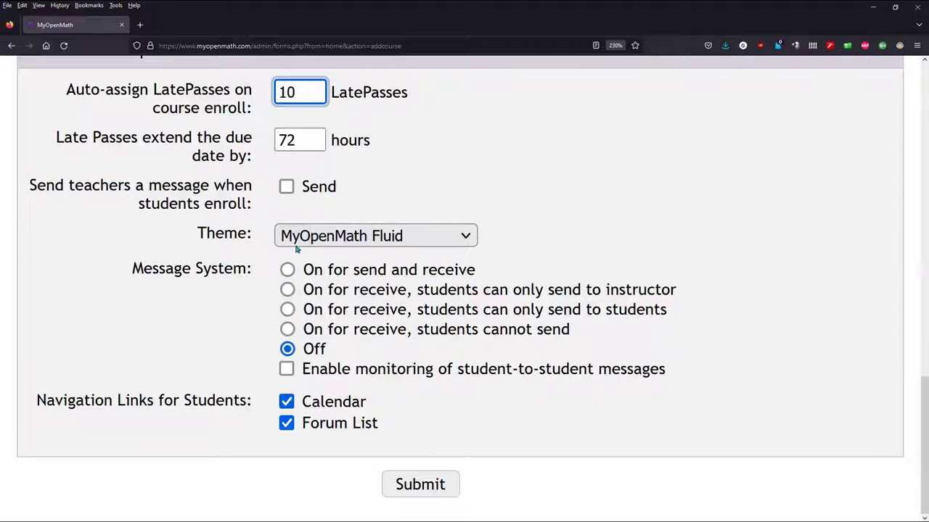
{"action": "left_click", "coordinate": [287, 188]}
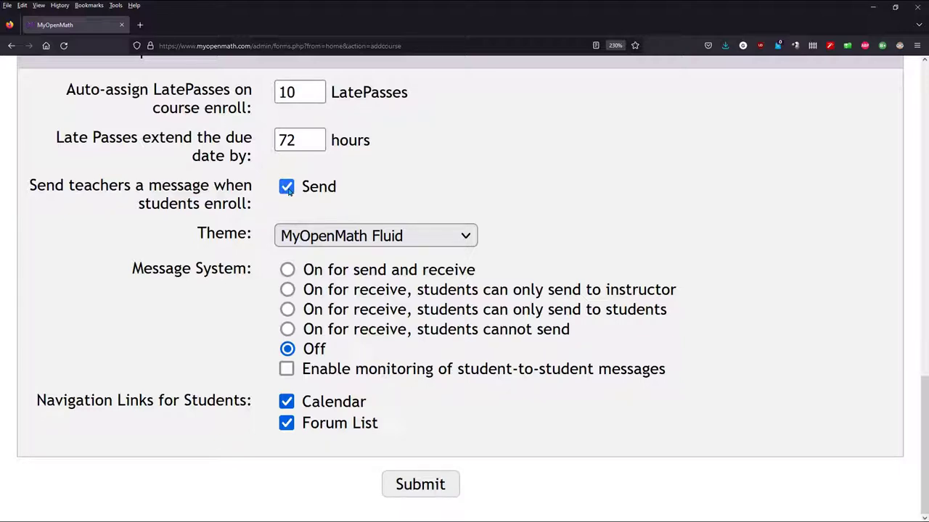
{"action": "left_click", "coordinate": [286, 188]}
{"action": "left_click_drag", "start_coordinate": [384, 425], "coordinate": [299, 400]}
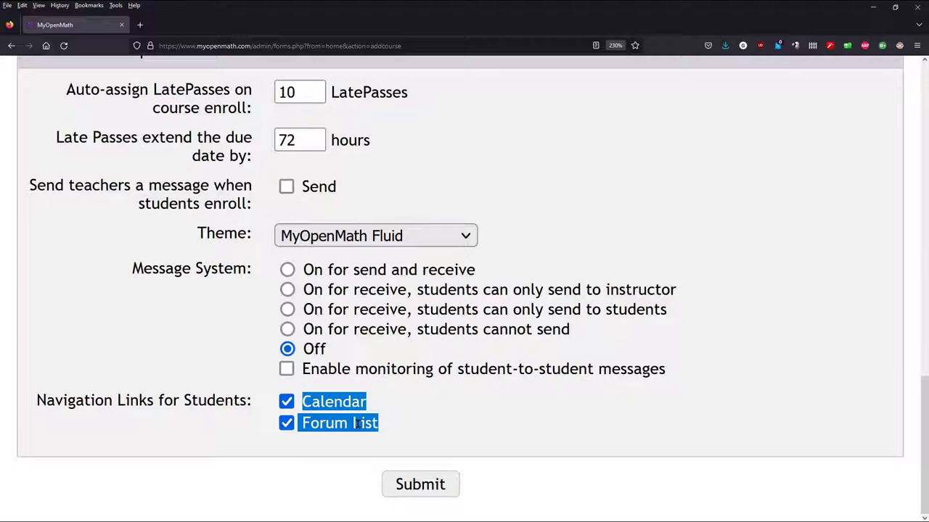
{"action": "left_click", "coordinate": [410, 410]}
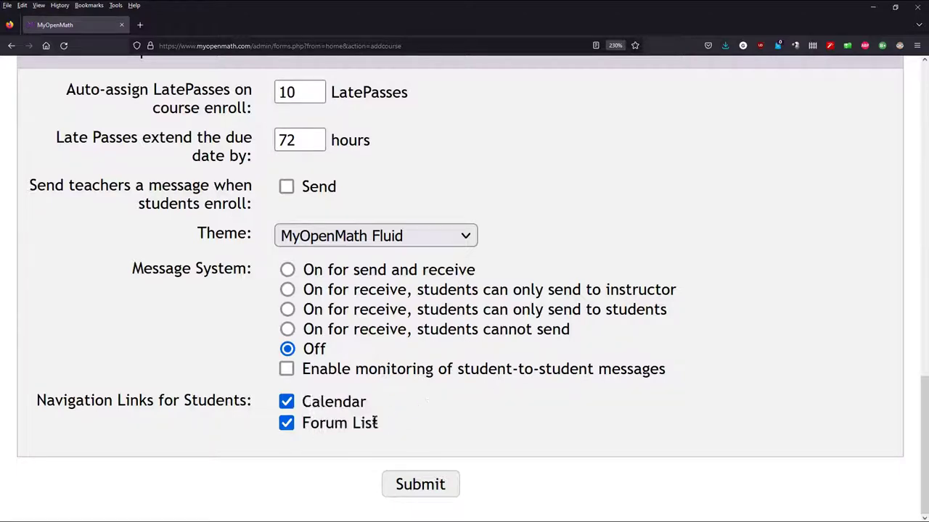
{"action": "left_click_drag", "start_coordinate": [41, 378], "coordinate": [381, 430]}
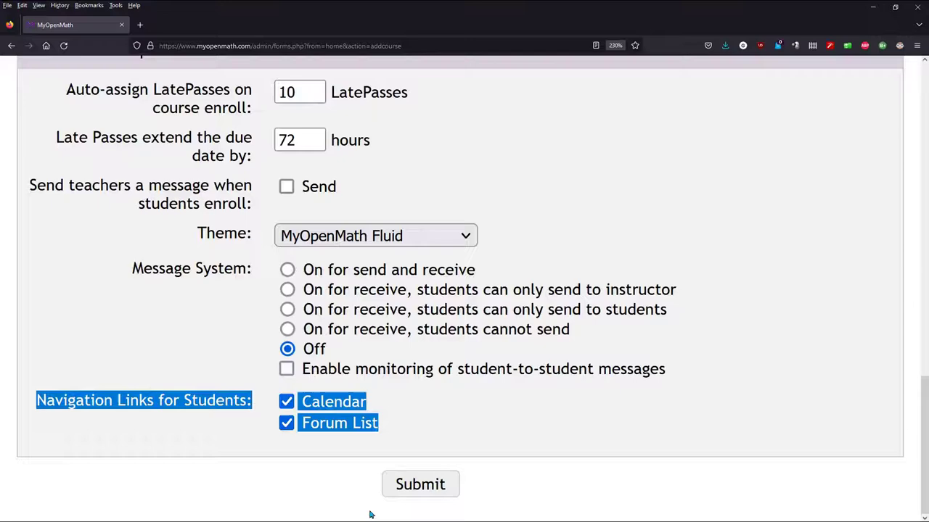
- Submit the new course and review its course ID, LTI key and secret
{"action": "left_click", "coordinate": [395, 494]}
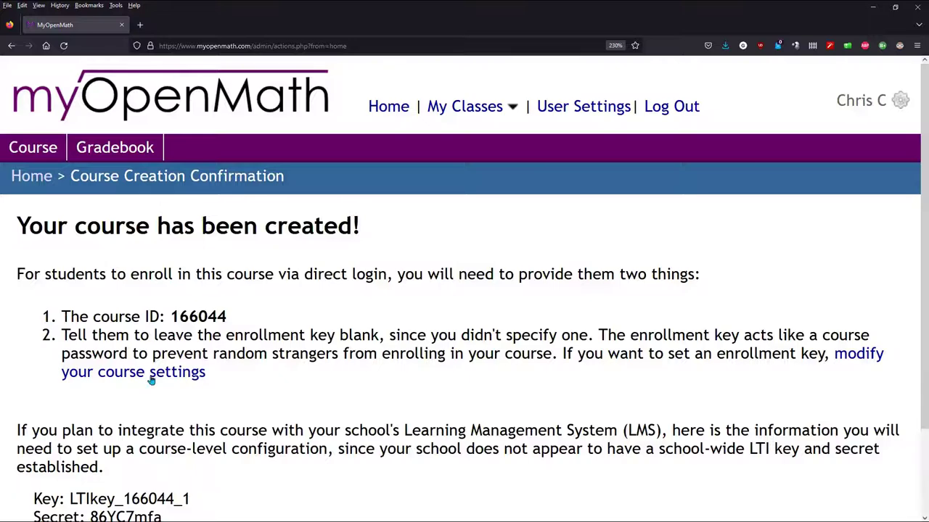
{"action": "scroll", "coordinate": [166, 372], "scroll_direction": "down", "scroll_amount": 2}
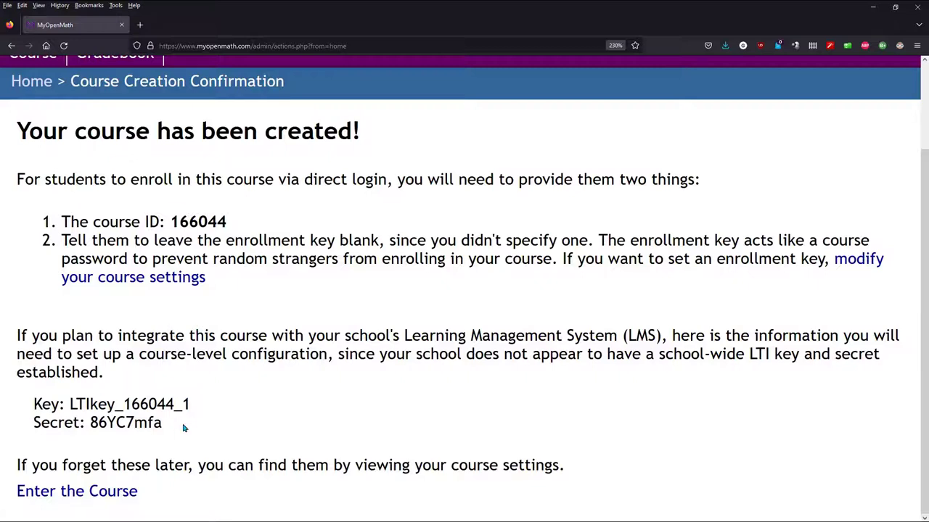
{"action": "left_click_drag", "start_coordinate": [184, 428], "coordinate": [31, 407]}
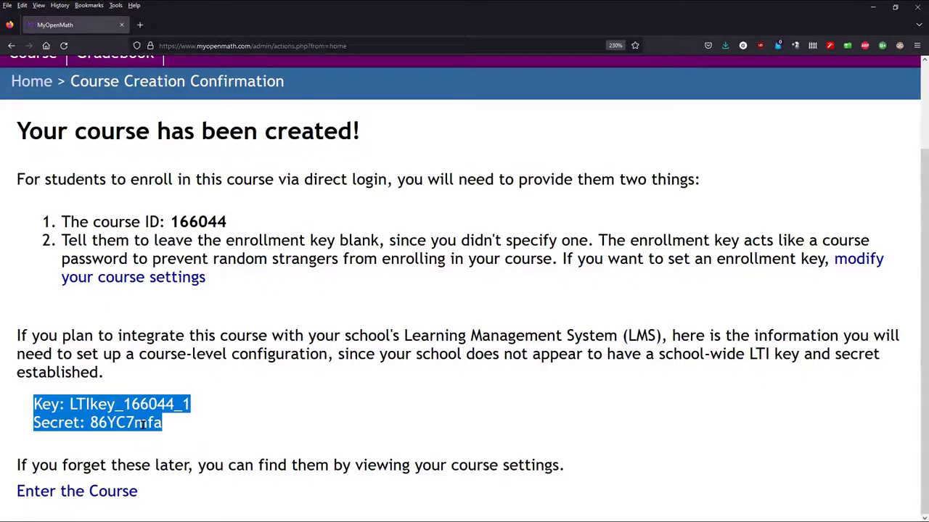
{"action": "left_click", "coordinate": [274, 424]}
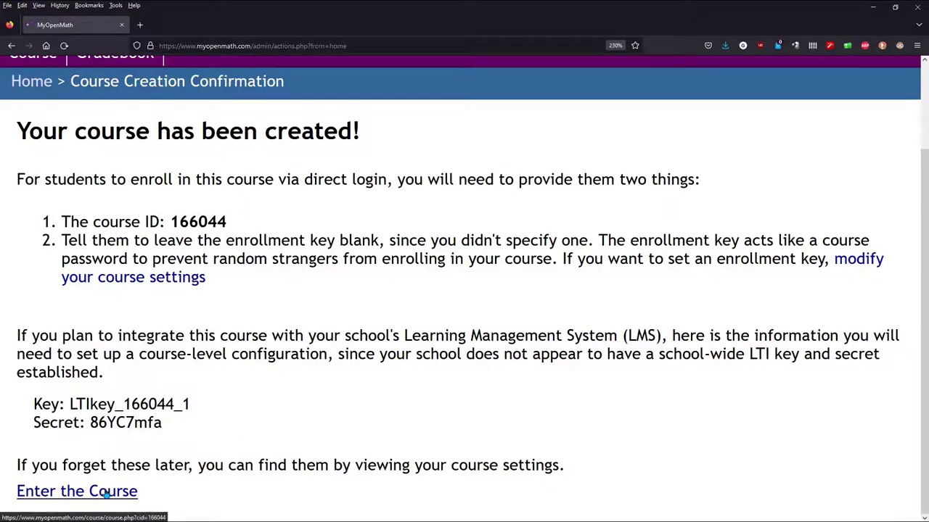
- Enter MTH 111 01 W23 and browse its Top Content and Week 1–6 blocks
{"action": "left_click", "coordinate": [106, 492]}
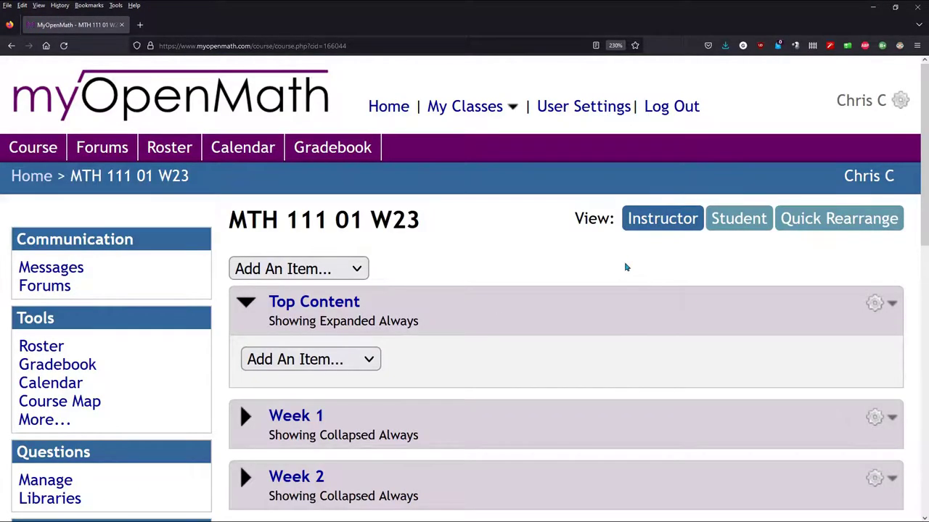
{"action": "scroll", "coordinate": [565, 285], "scroll_direction": "down", "scroll_amount": 3}
{"action": "scroll", "coordinate": [565, 285], "scroll_direction": "down", "scroll_amount": 3}
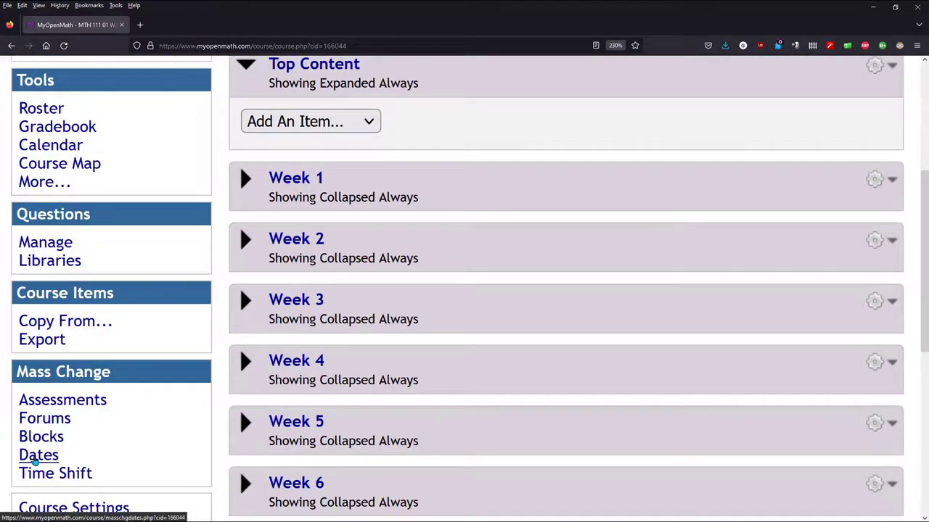
{"action": "scroll", "coordinate": [625, 326], "scroll_direction": "up", "scroll_amount": 6}
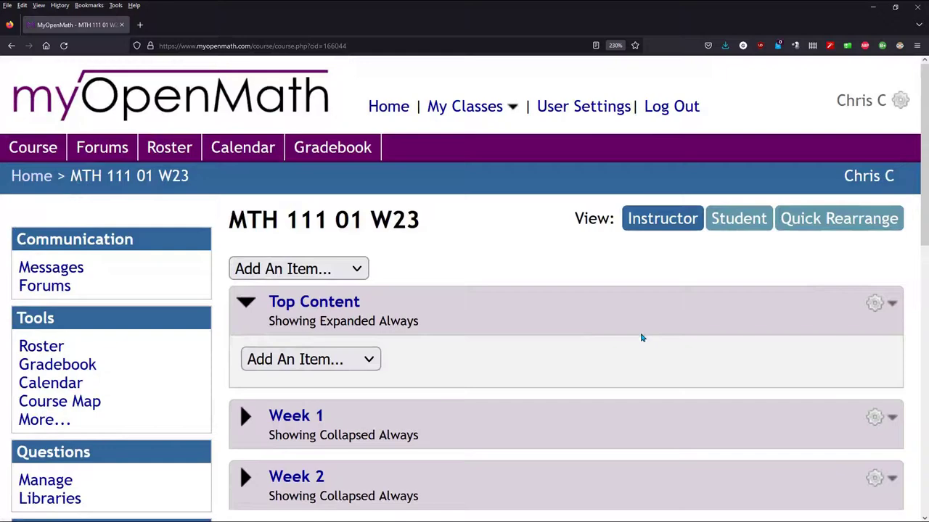
{"action": "scroll", "coordinate": [648, 334], "scroll_direction": "down", "scroll_amount": 3}
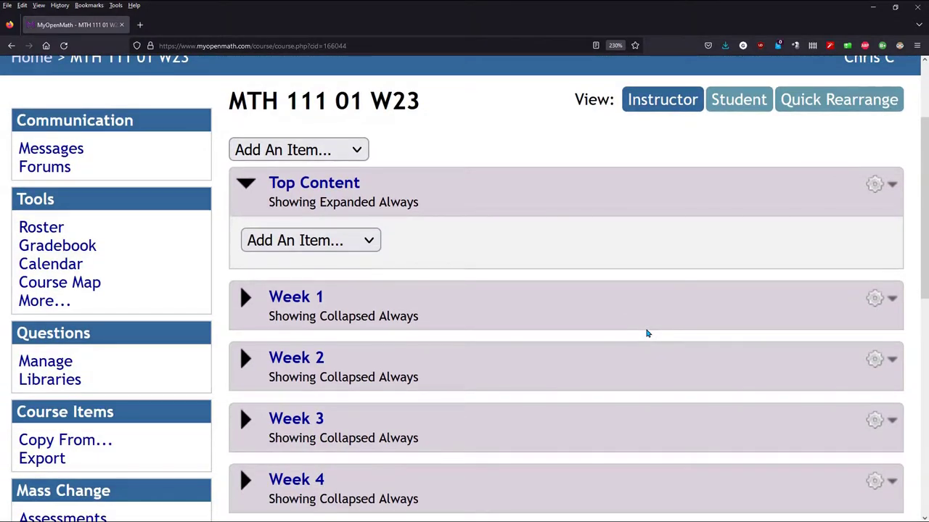
{"action": "scroll", "coordinate": [925, 154], "scroll_direction": "up", "scroll_amount": 3}
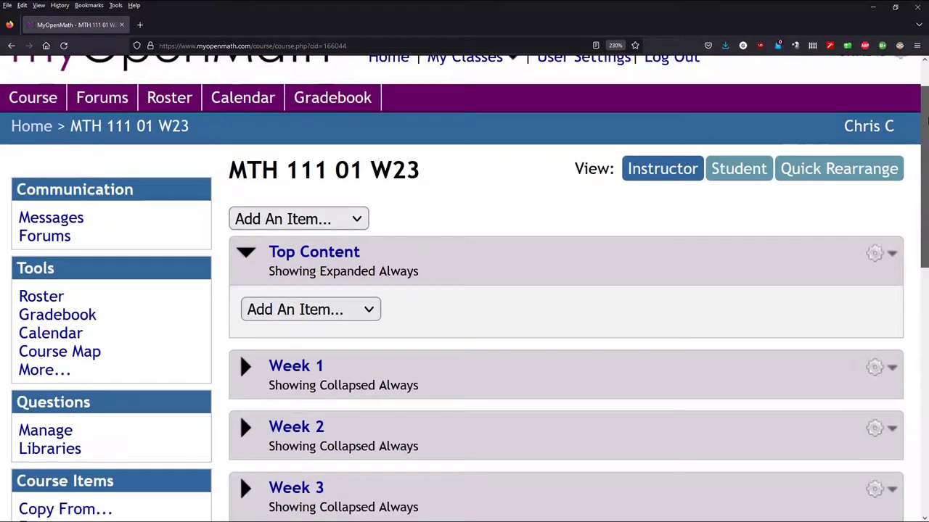